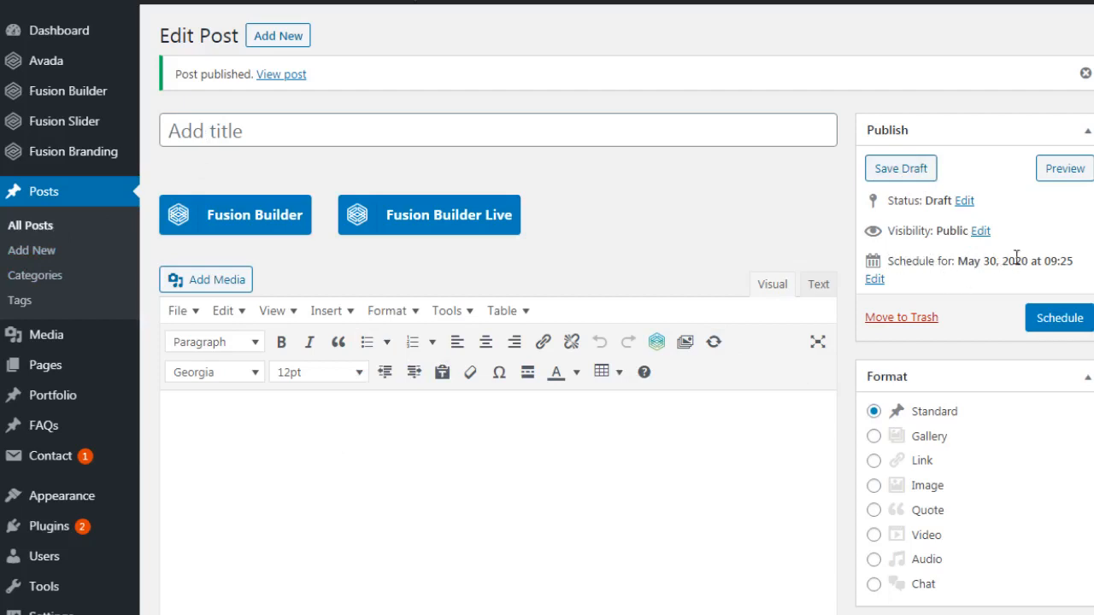
# Step: Review the date and time fields for scheduling the post and accept them
pyautogui.click(874, 279)
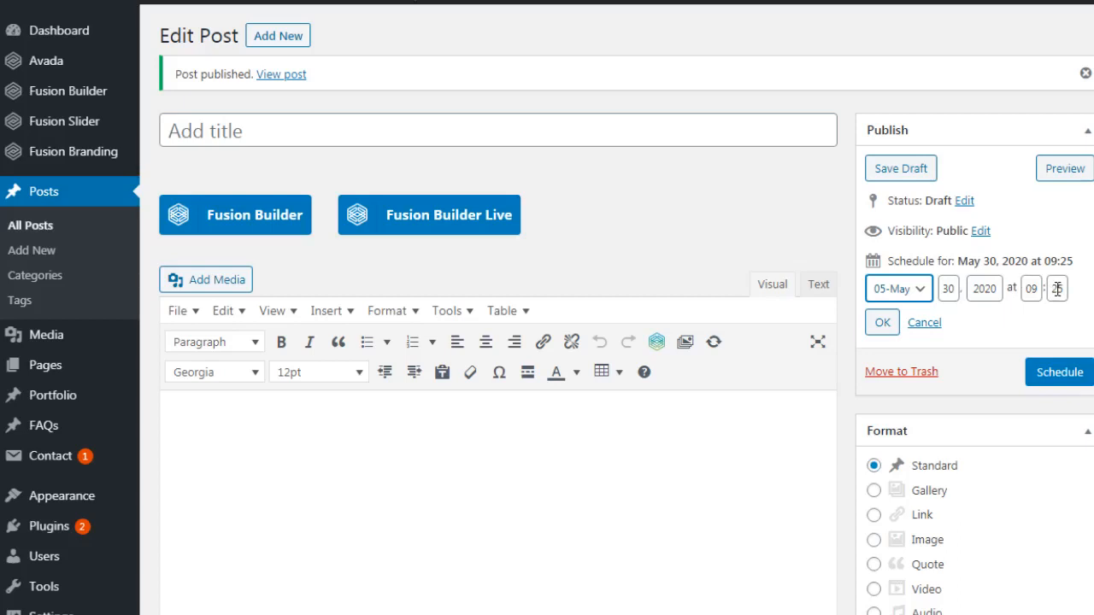
pyautogui.click(882, 322)
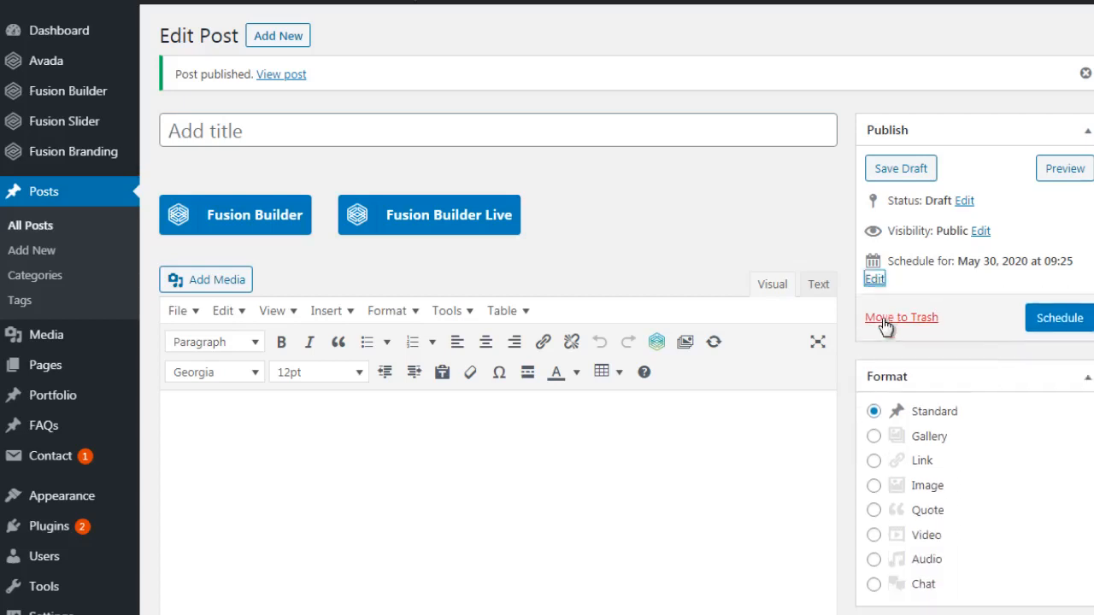
pyautogui.moveTo(51, 608)
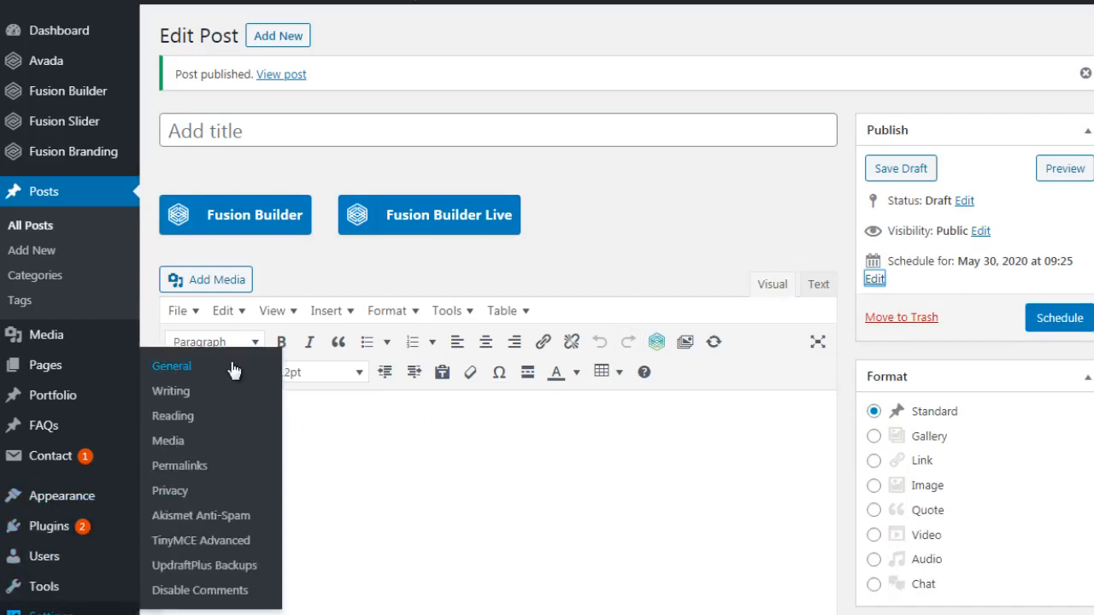
pyautogui.click(848, 235)
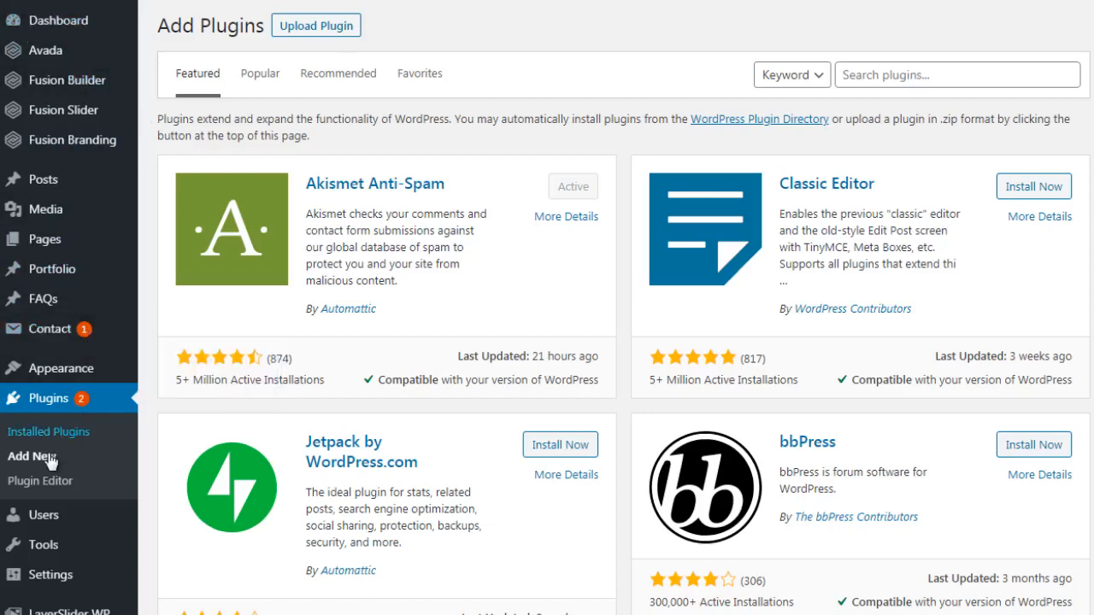
# Step: Search the plugin directory for "shortpixel"
pyautogui.click(891, 75)
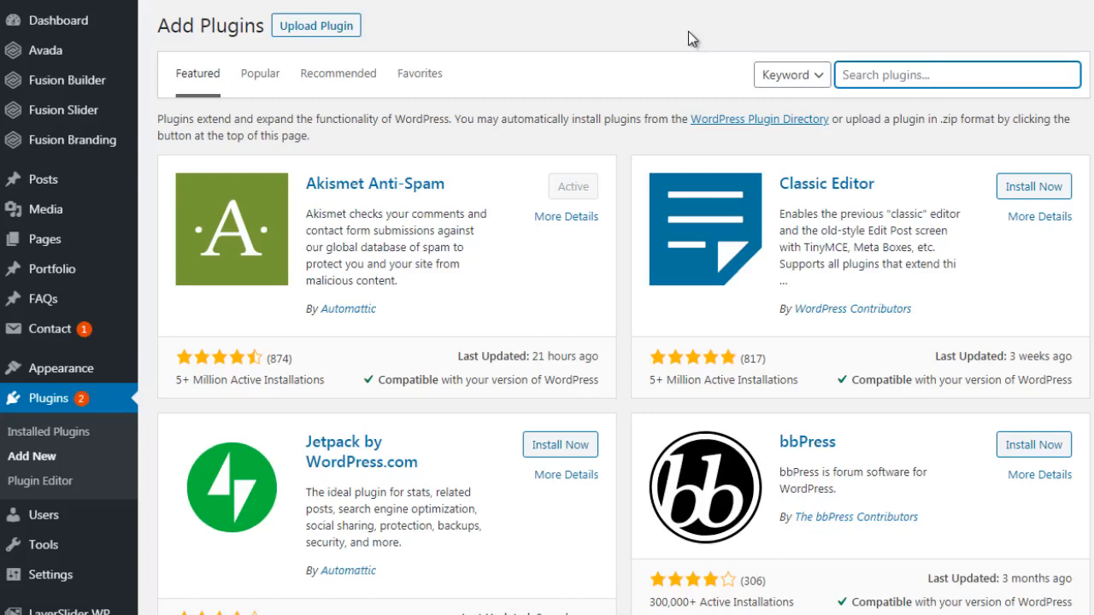
pyautogui.write('short')
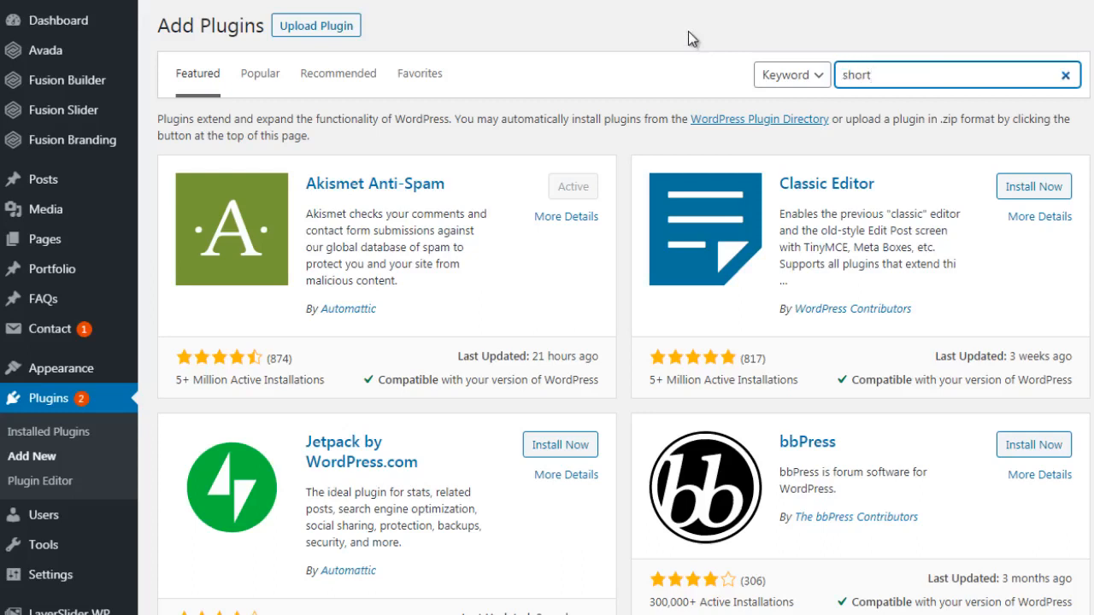
pyautogui.write('pixel')
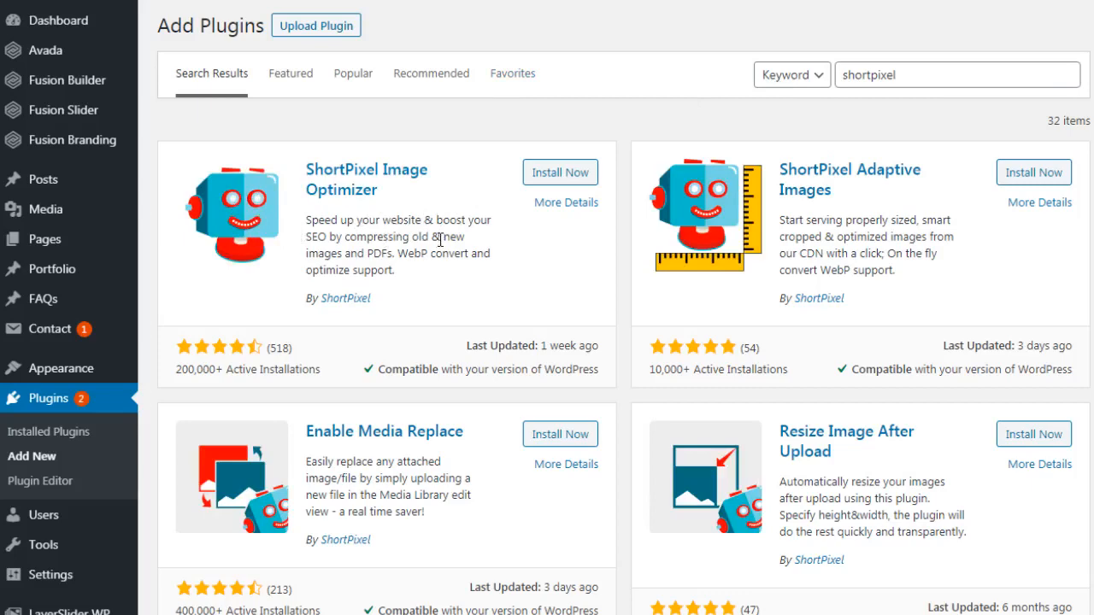
# Step: Review the detailed description and update information of the ShortPixel Image Optimizer plugin
pyautogui.click(566, 203)
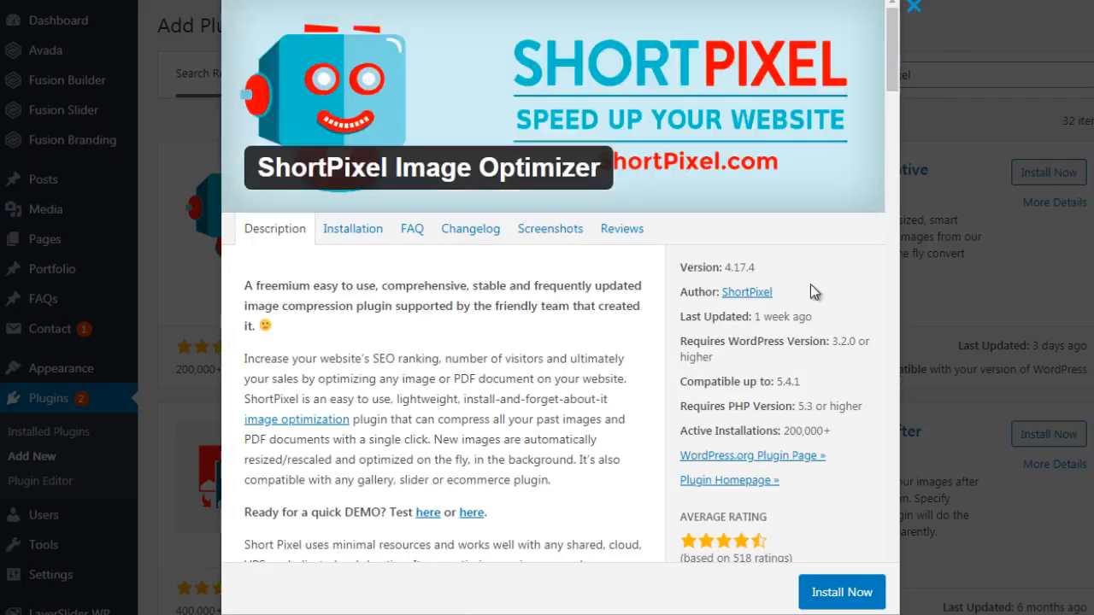
pyautogui.moveTo(682, 317); pyautogui.dragTo(819, 327)
pyautogui.click(817, 321)
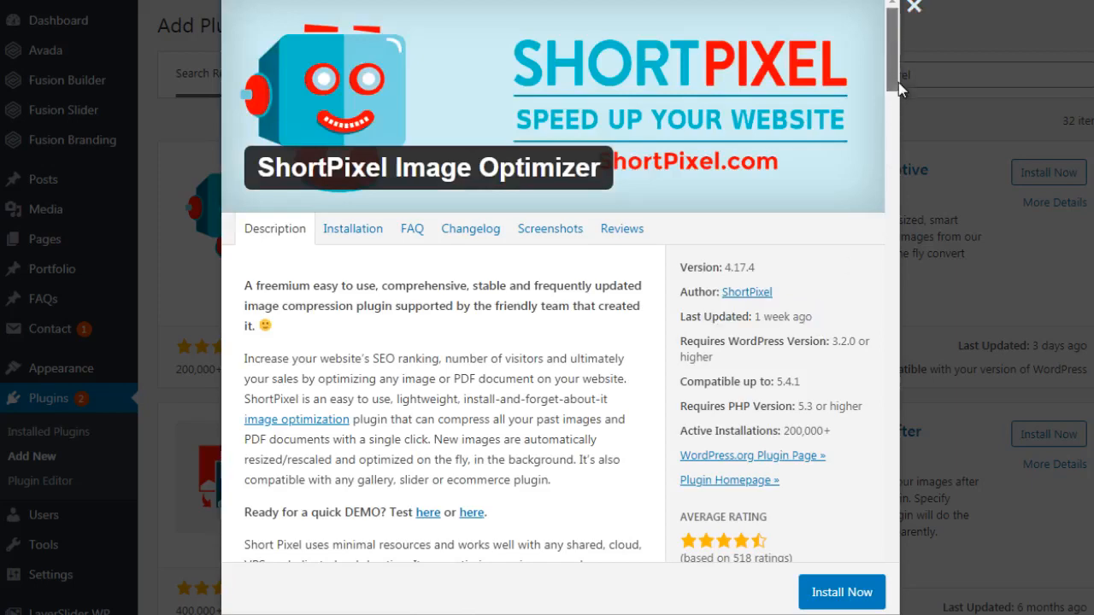
pyautogui.moveTo(898, 82)
pyautogui.mouseDown()
pyautogui.moveTo(899, 110)
pyautogui.moveTo(897, 72)
pyautogui.mouseUp()
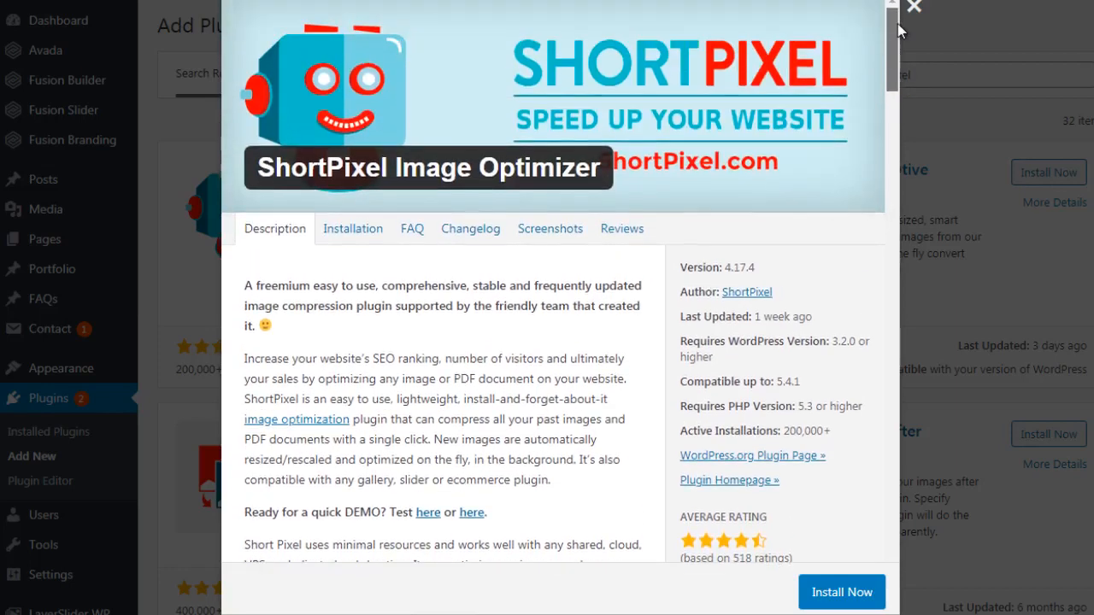
# Step: Visit the ShortPixel author's website and examine its pricing plans and the features each plan includes
pyautogui.click(744, 292)
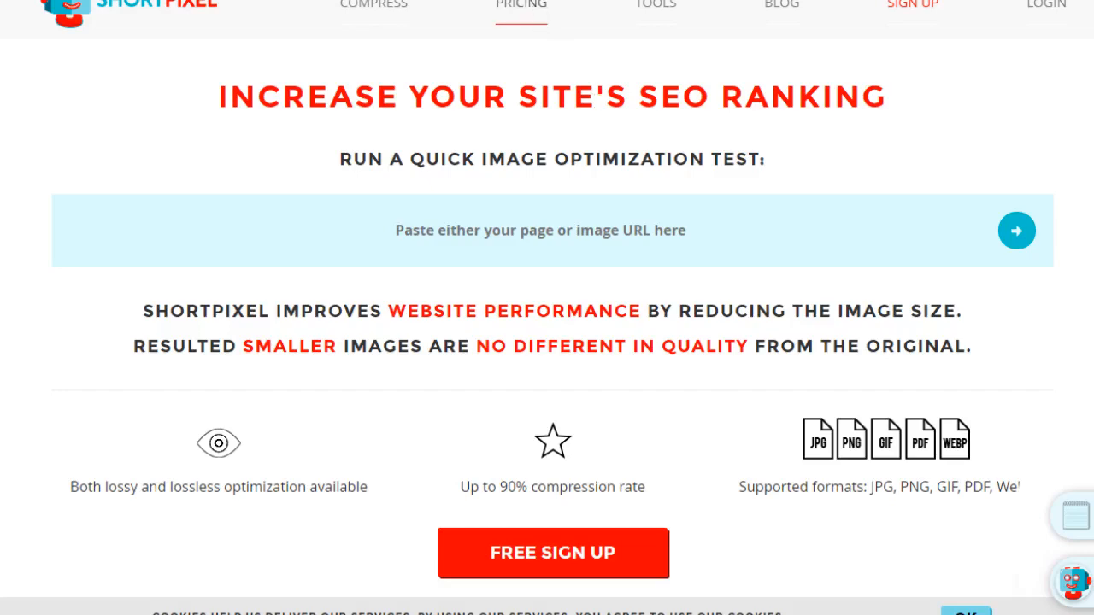
pyautogui.click(522, 5)
pyautogui.scroll(-5, 547, 342)
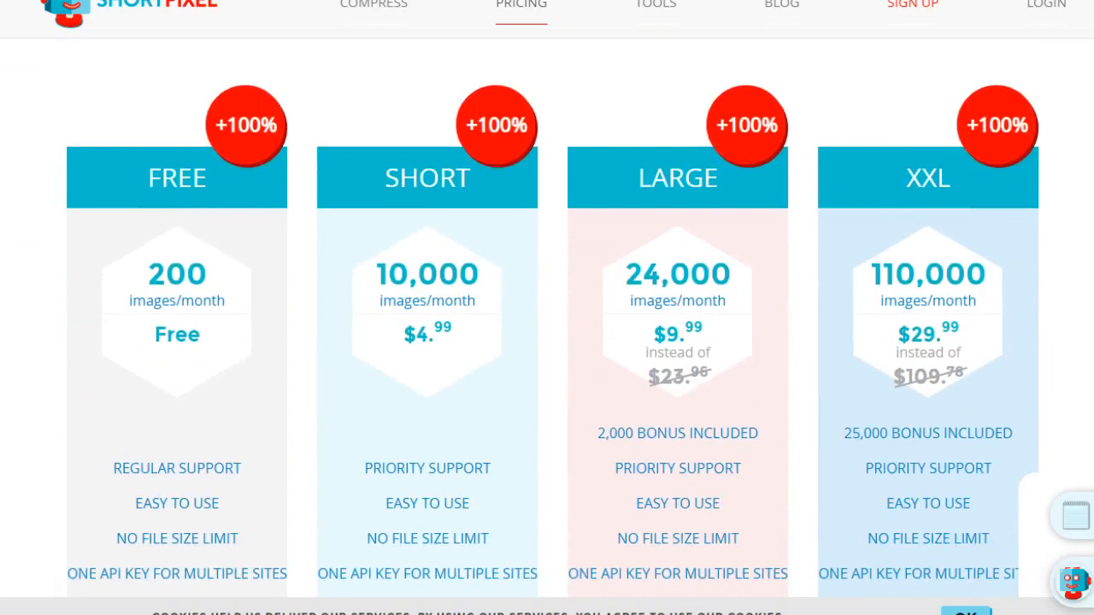
pyautogui.scroll(-1, 547, 342)
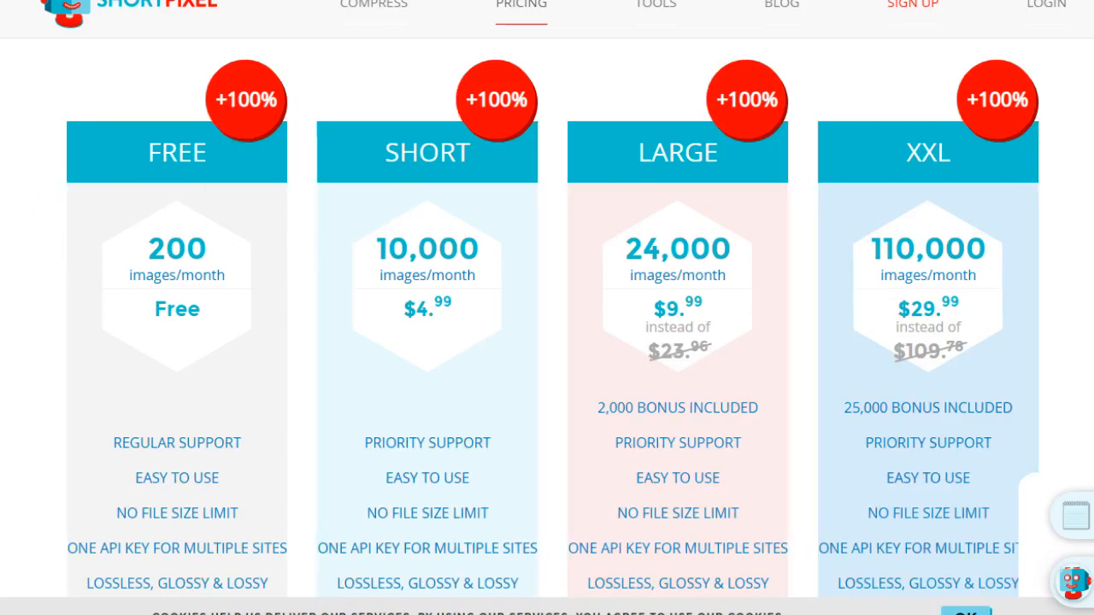
pyautogui.scroll(-5, 520, 310)
pyautogui.scroll(-5, 547, 318)
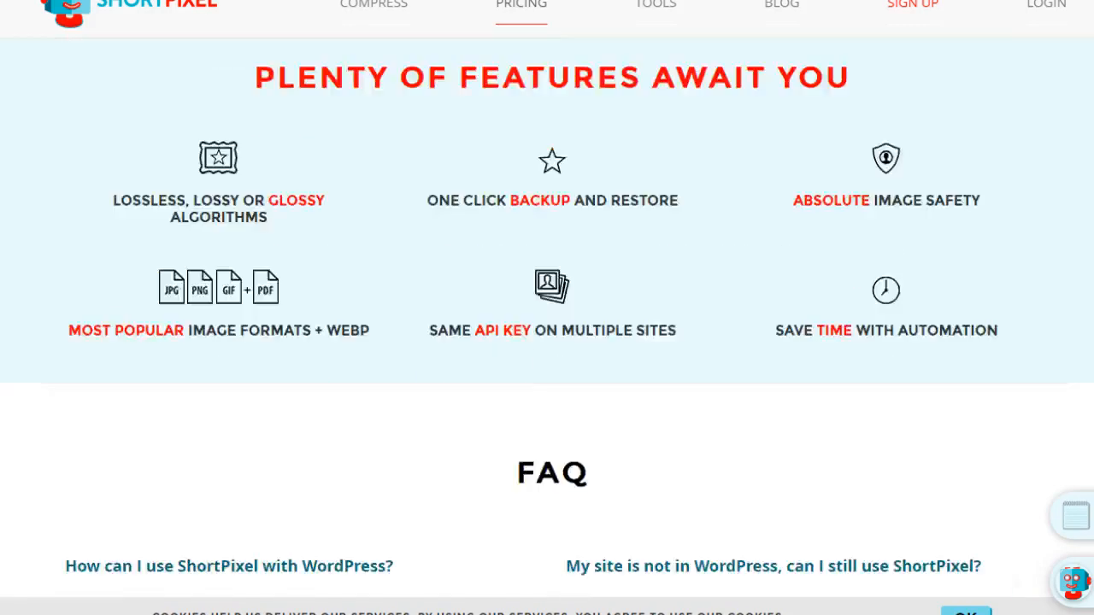
pyautogui.scroll(8, 547, 318)
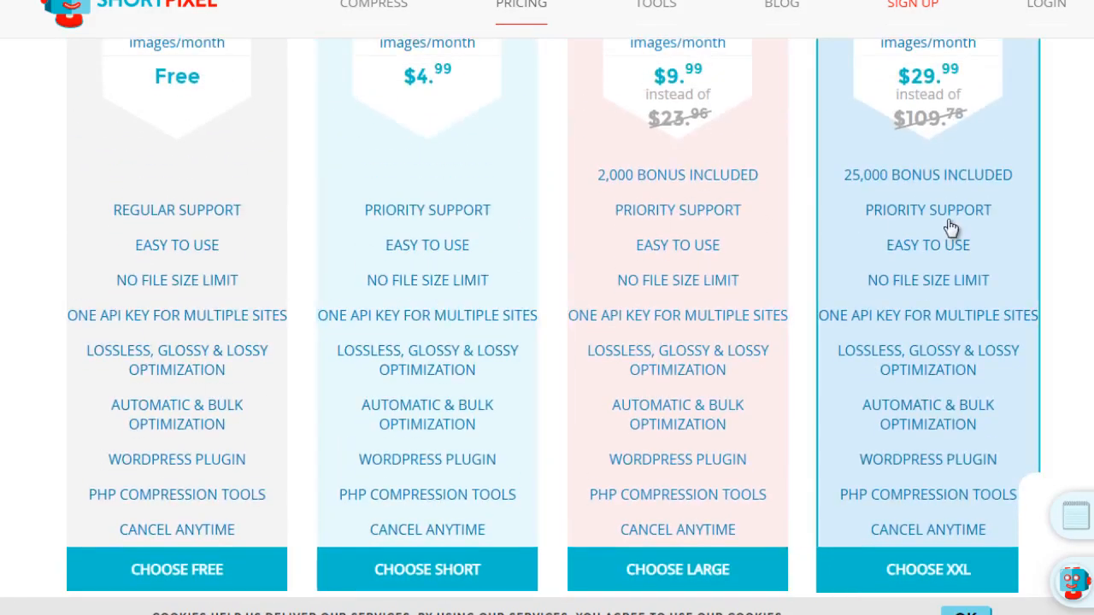
pyautogui.scroll(3, 906, 146)
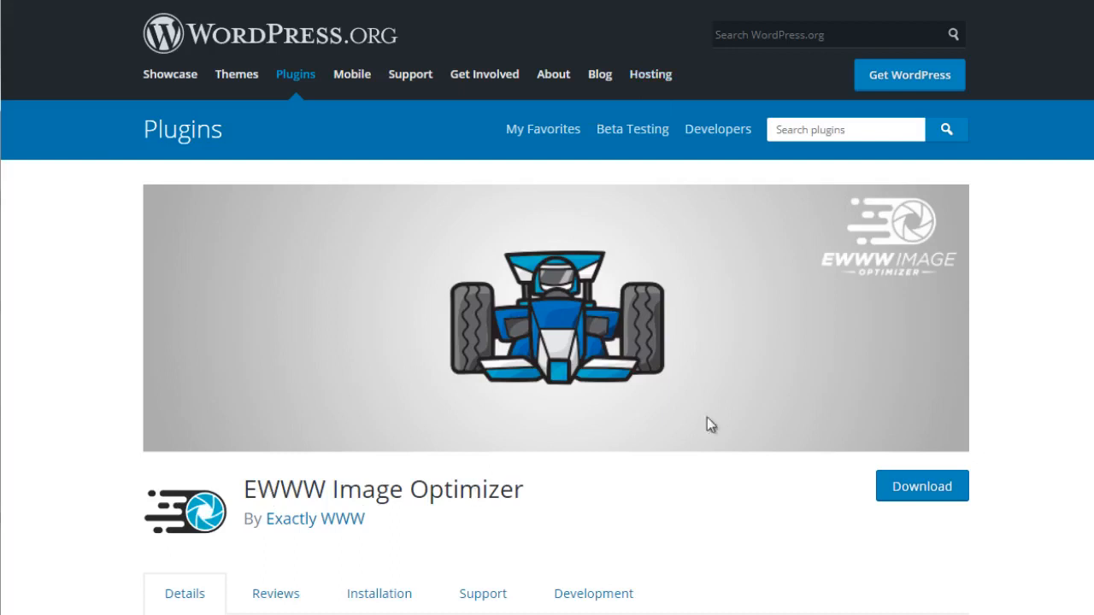
# Step: Look over the EWWW Image Optimizer plugin page on WordPress.org, including its description and version details
pyautogui.scroll(-2, 547, 342)
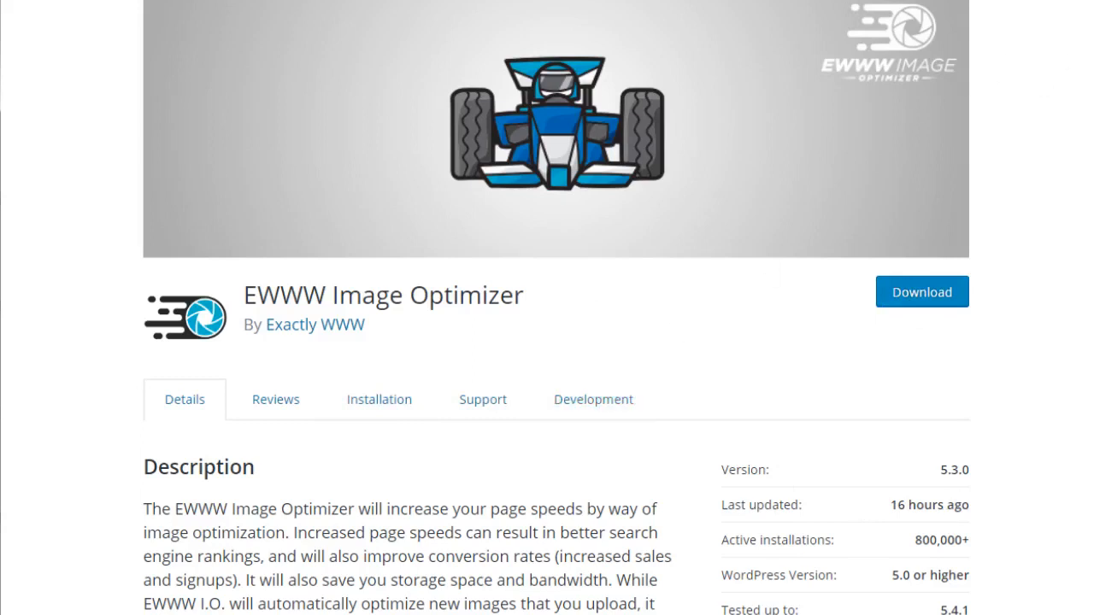
pyautogui.scroll(2, 547, 308)
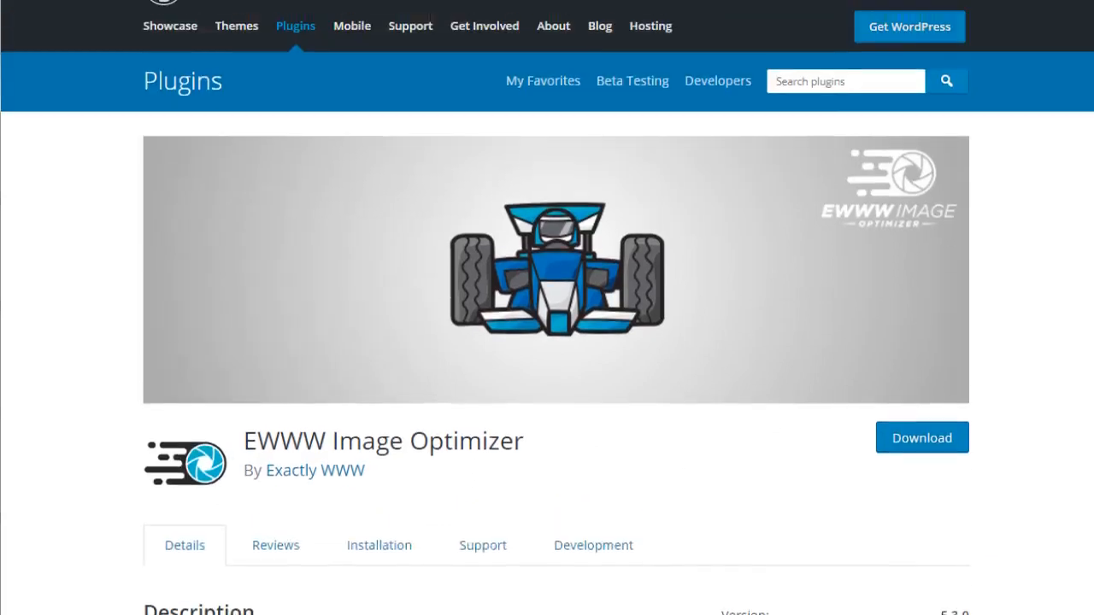
pyautogui.scroll(1, 547, 308)
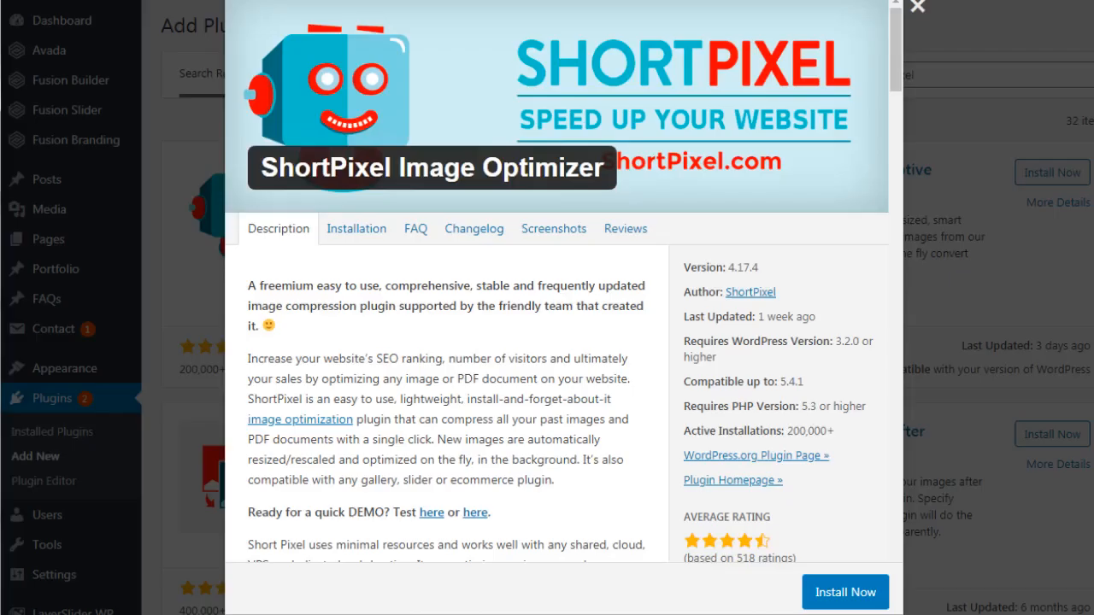
# Step: Close the plugin details, and install and activate ShortPixel Image Optimizer
pyautogui.click(918, 7)
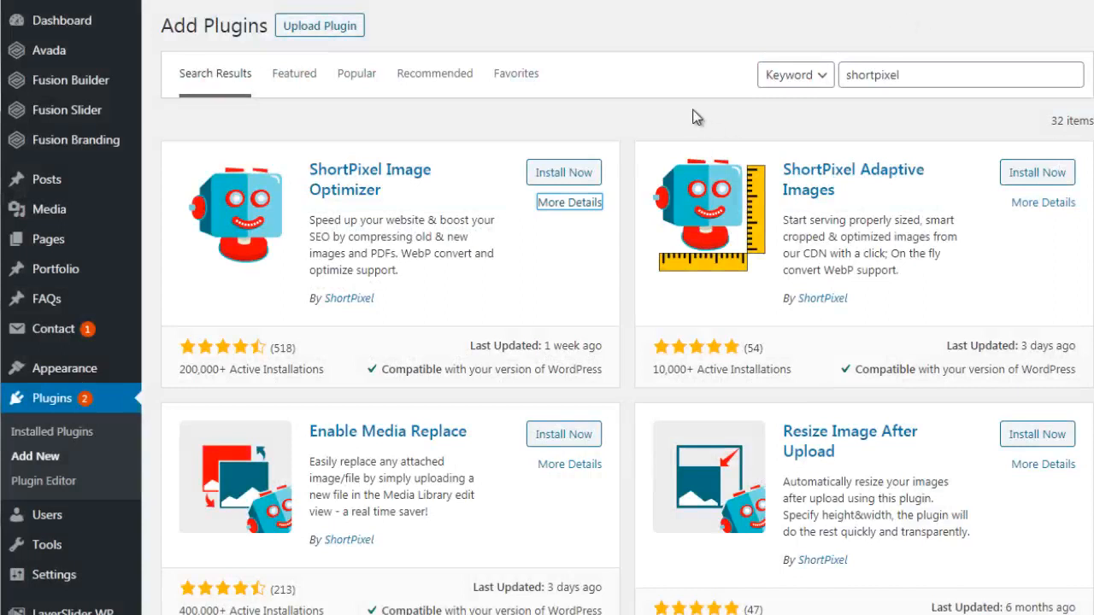
pyautogui.click(564, 171)
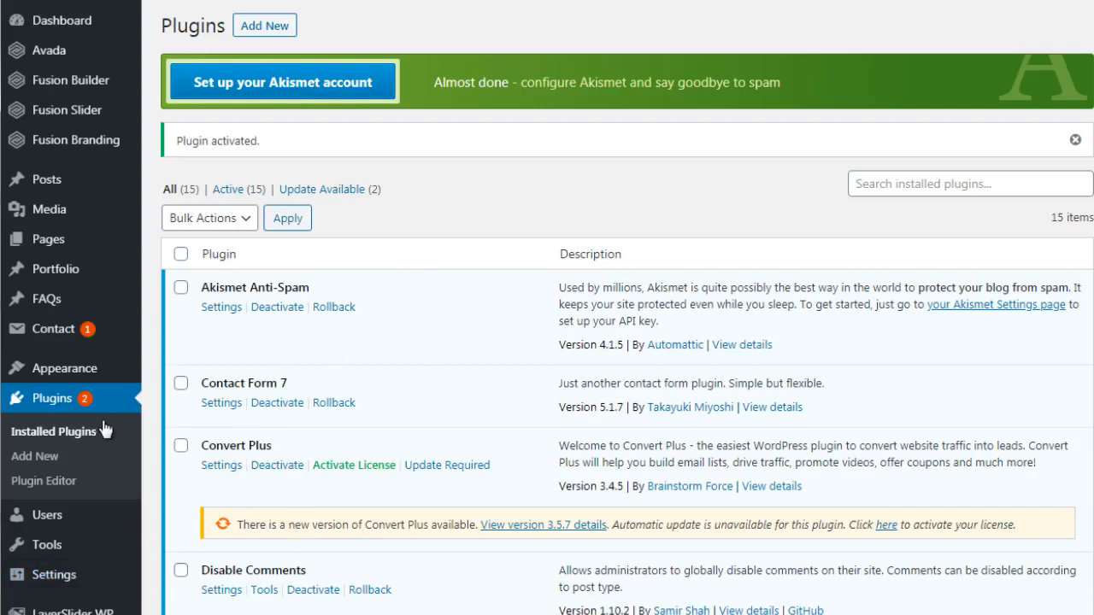
# Step: Open the settings page of the ShortPixel plugin
pyautogui.moveTo(83, 552)
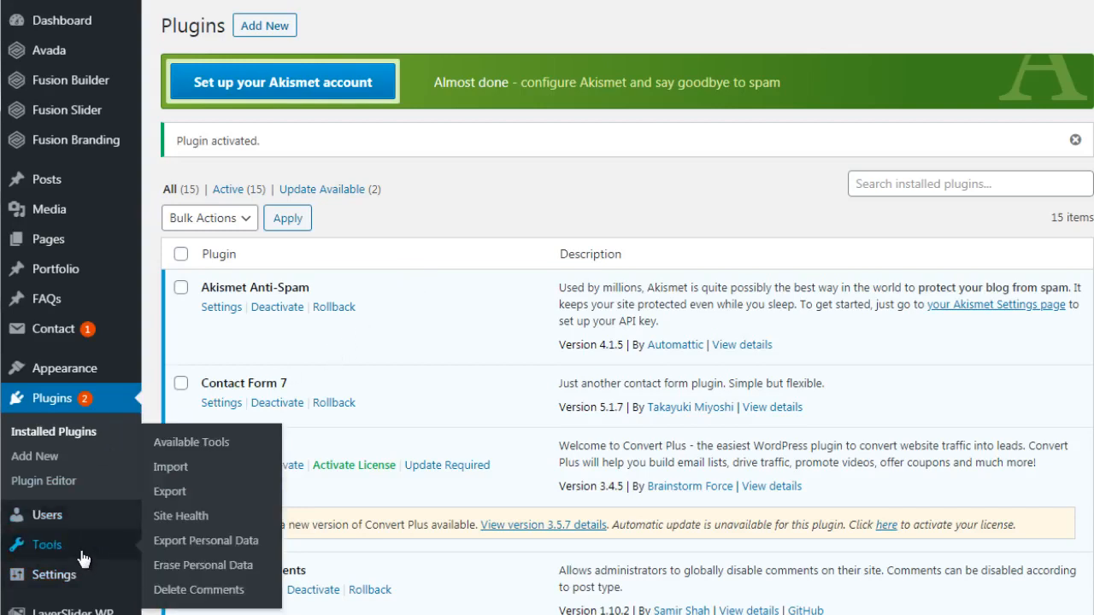
pyautogui.moveTo(74, 579)
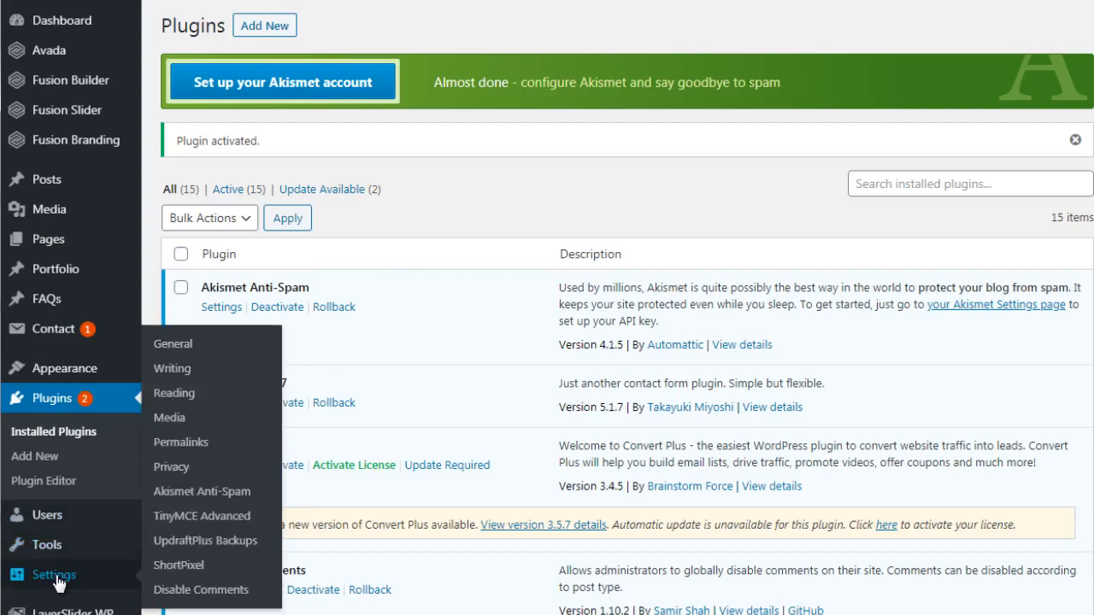
pyautogui.click(183, 569)
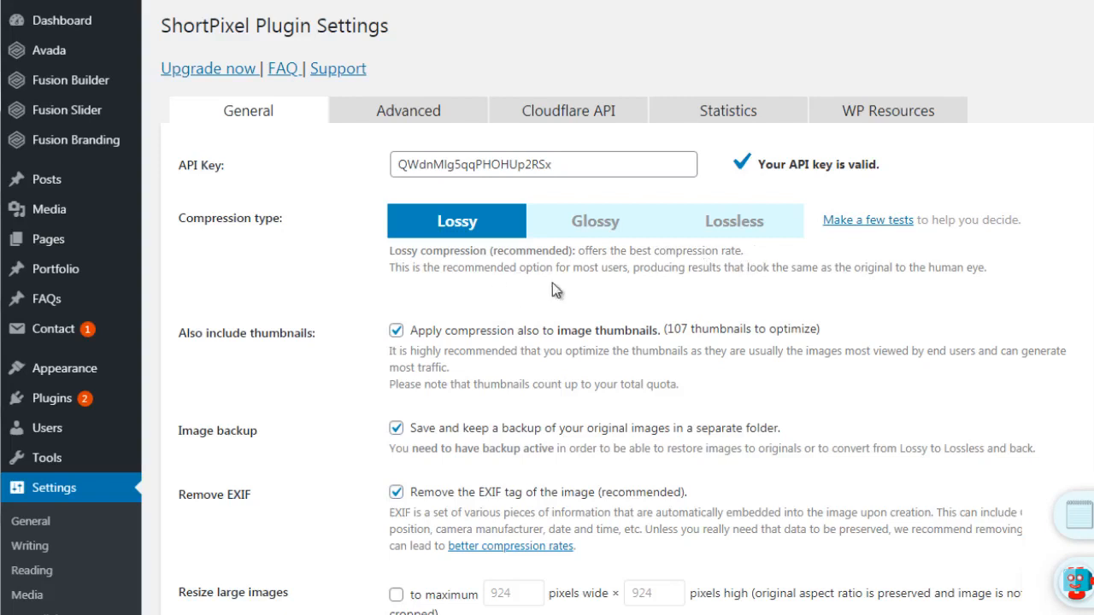
# Step: Try the Glossy and Lossless compression types and return the compression type to Lossy
pyautogui.click(624, 243)
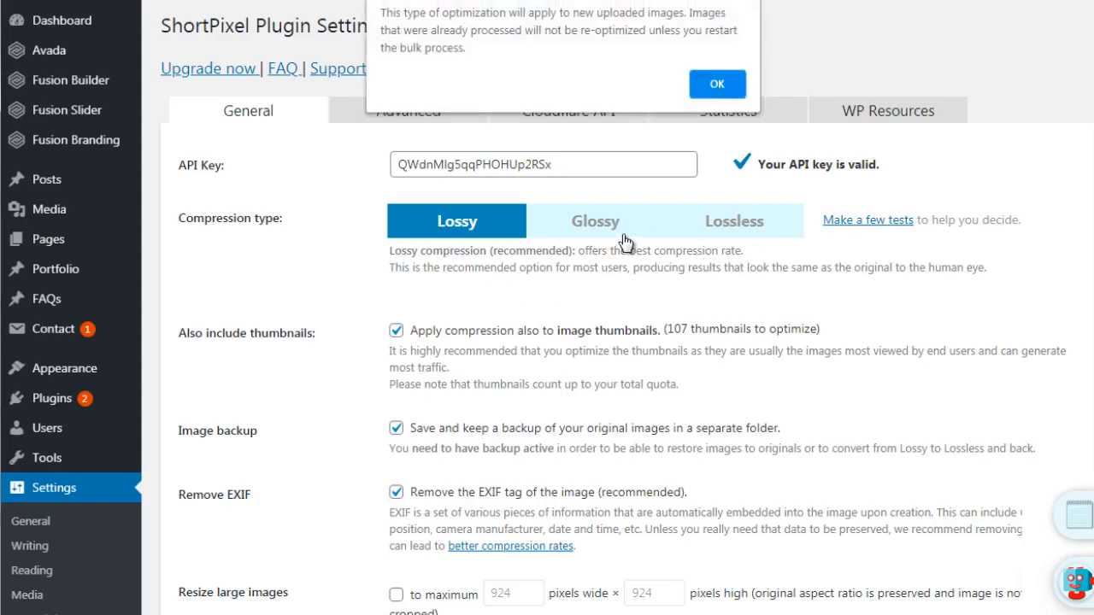
pyautogui.click(725, 87)
pyautogui.click(733, 219)
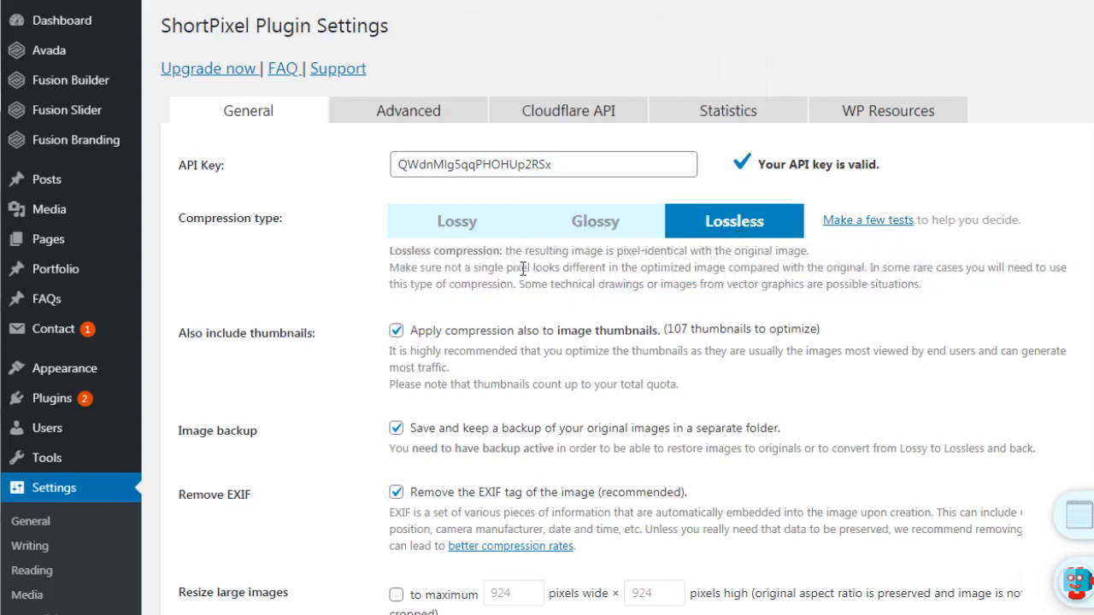
pyautogui.click(460, 227)
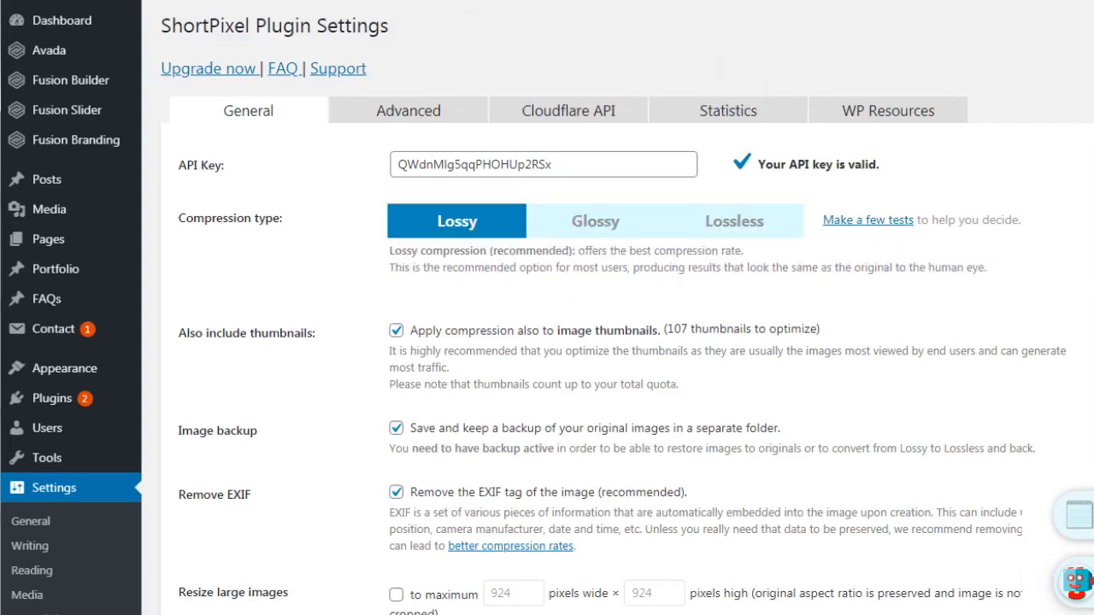
# Step: Save the ShortPixel plugin settings and open the Bulk ShortPixel image optimization page
pyautogui.scroll(-5, 598, 342)
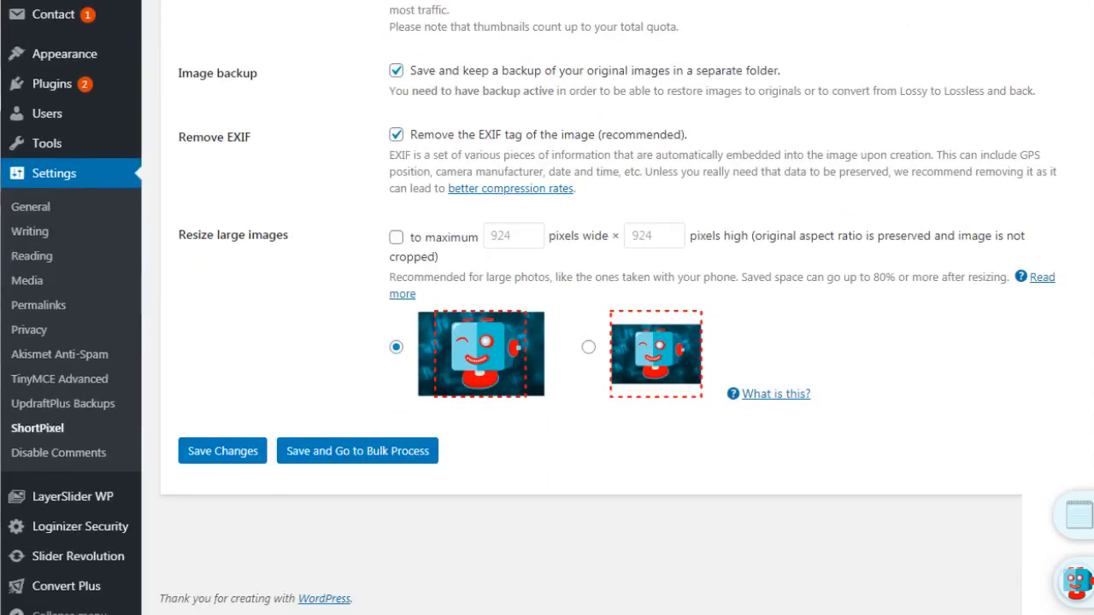
pyautogui.click(229, 453)
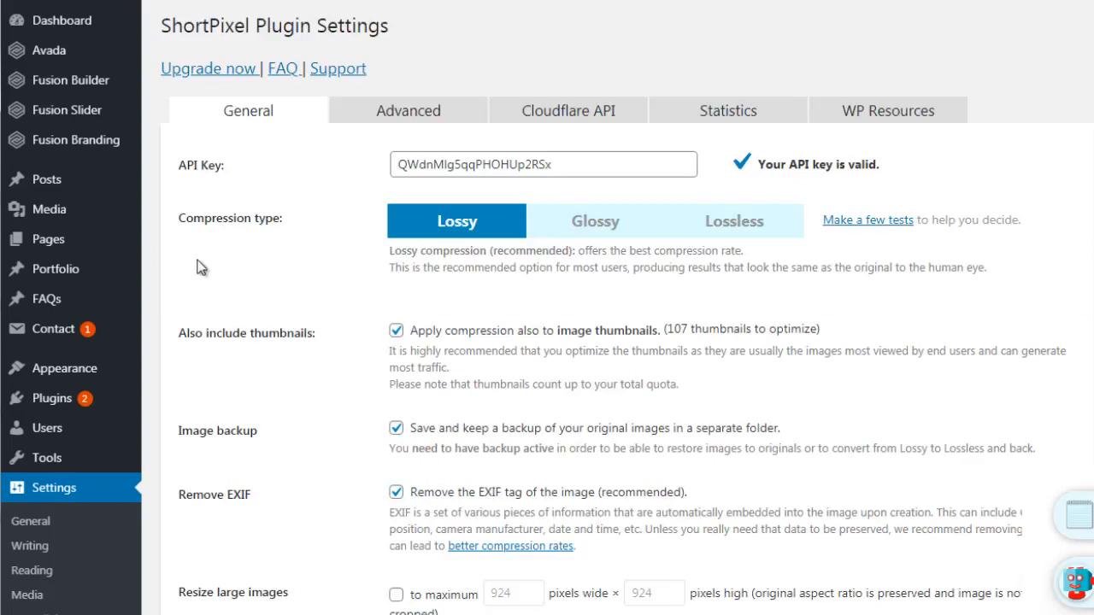
pyautogui.moveTo(117, 220)
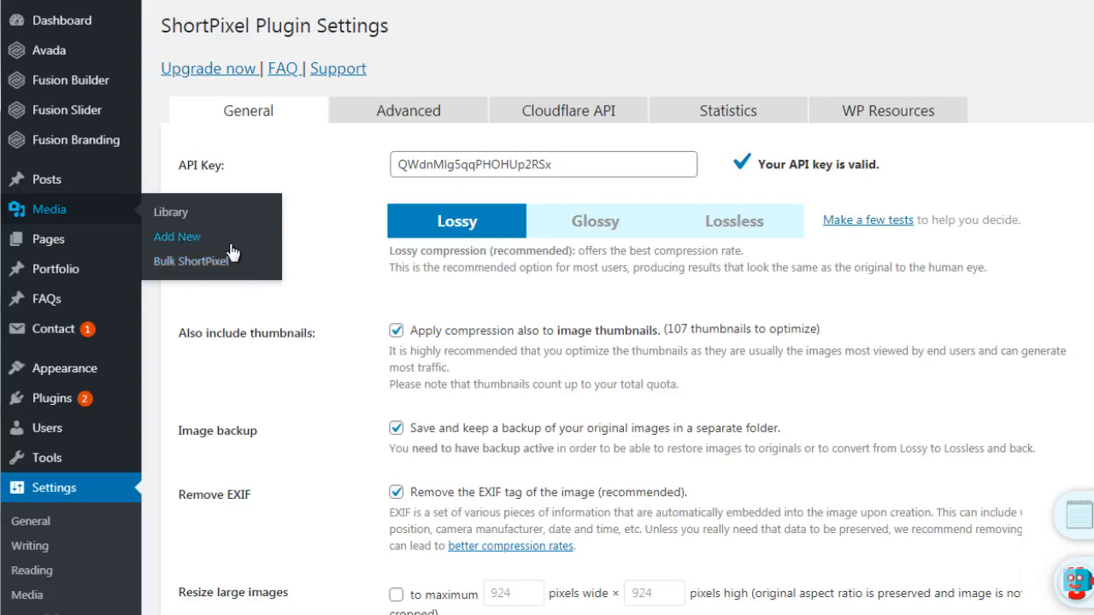
pyautogui.click(221, 261)
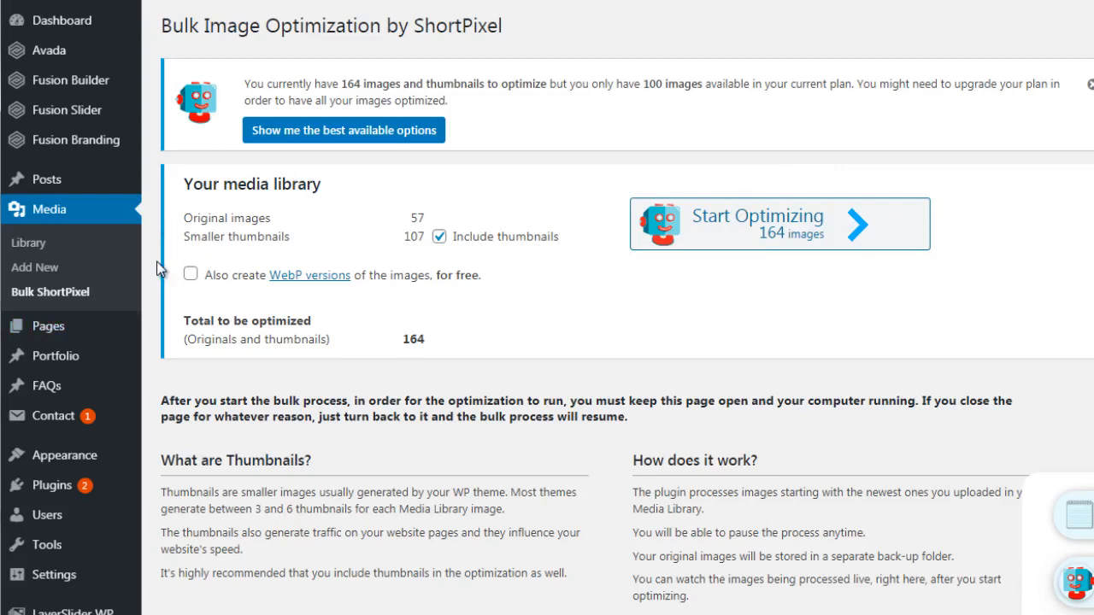
# Step: Open the media library in a new browser tab and start ShortPixel optimization of mockup.jpg
pyautogui.rightClick(49, 245)
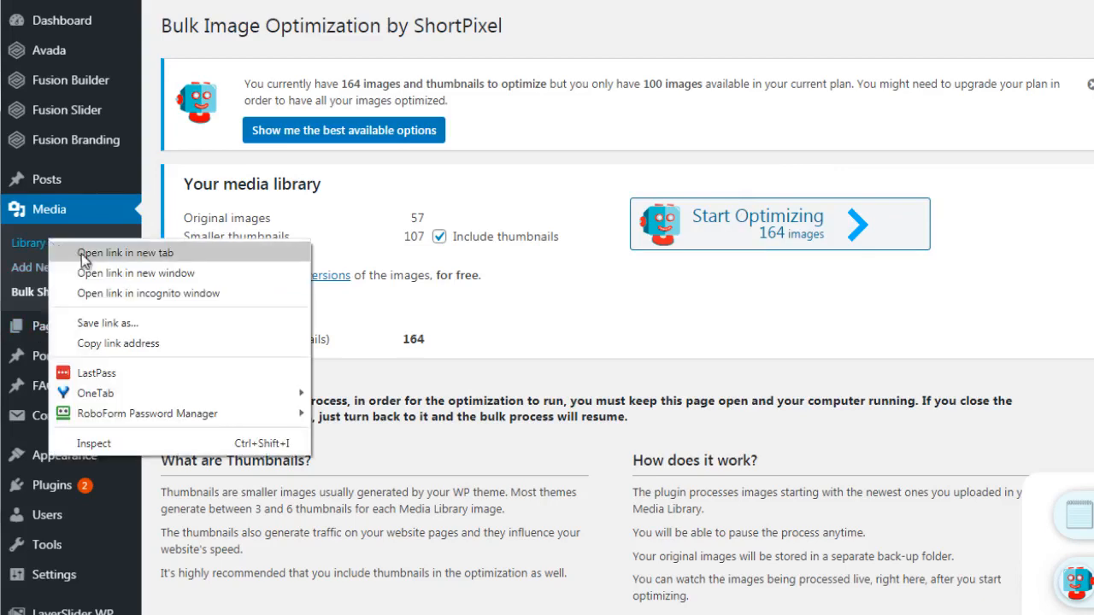
pyautogui.click(83, 253)
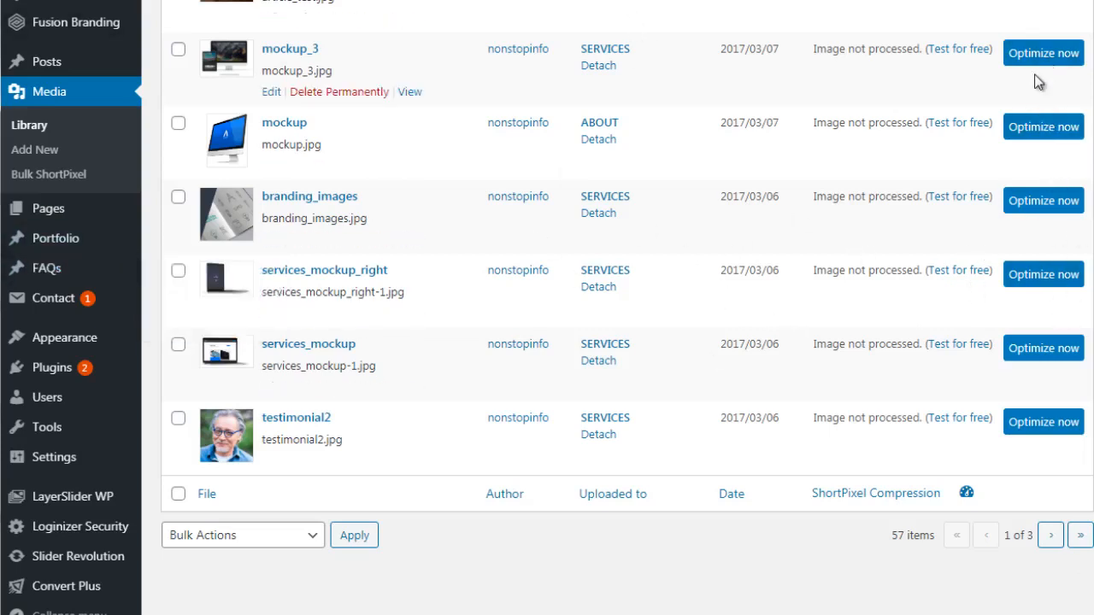
pyautogui.click(1035, 137)
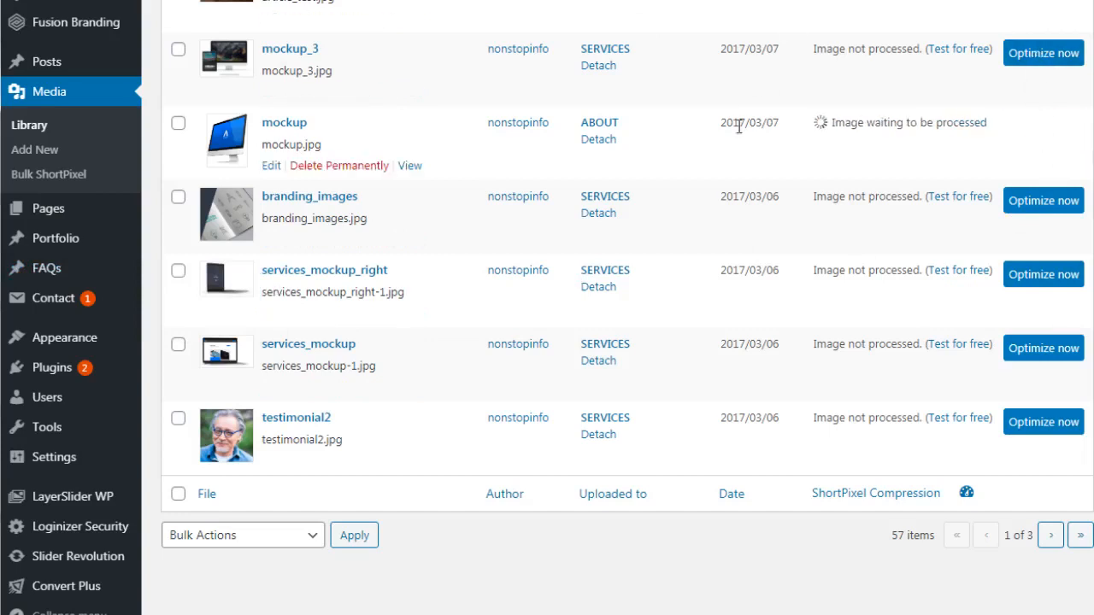